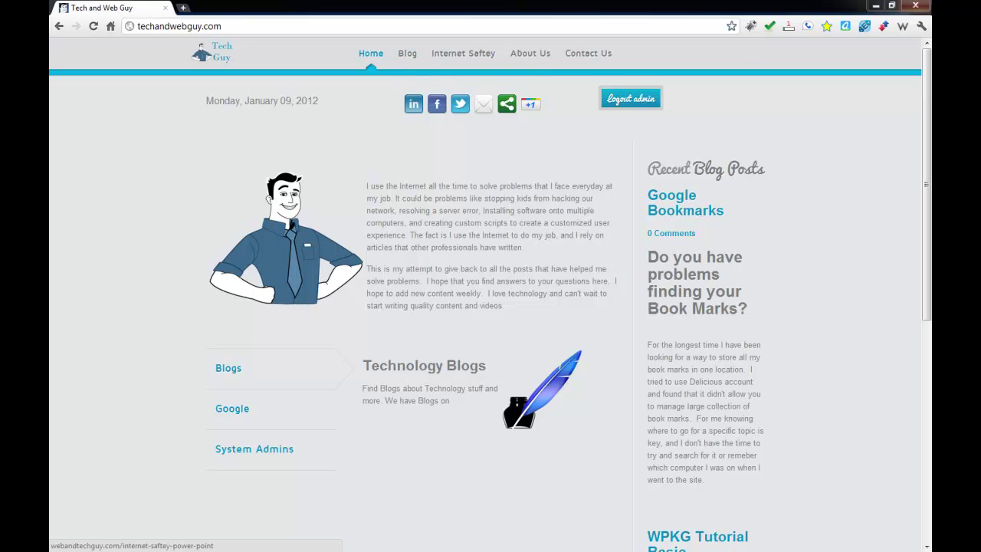
# Minimize the Chrome window showing the Tech and Web Guy blog to reveal the server desktop.
pyautogui.click(874, 6)
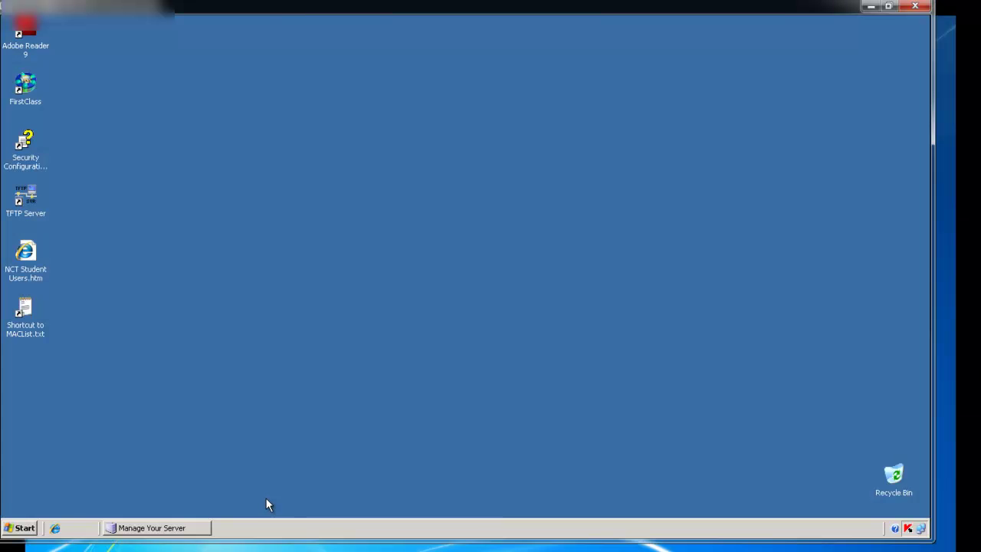
# Start Group Policy Management and show the WPKG Install GPO's scope: linked to NCT Computers, enforced and enabled.
pyautogui.click(21, 528)
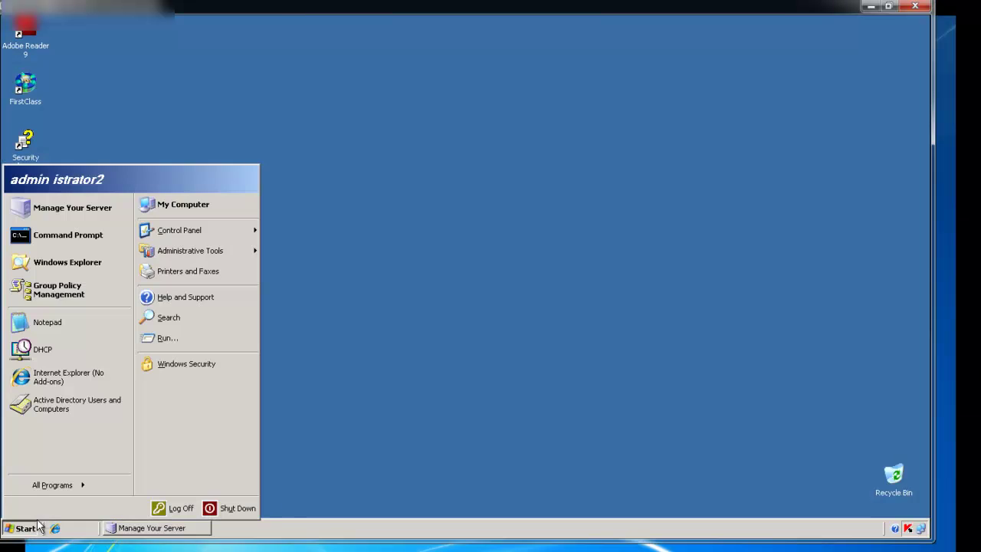
pyautogui.click(94, 291)
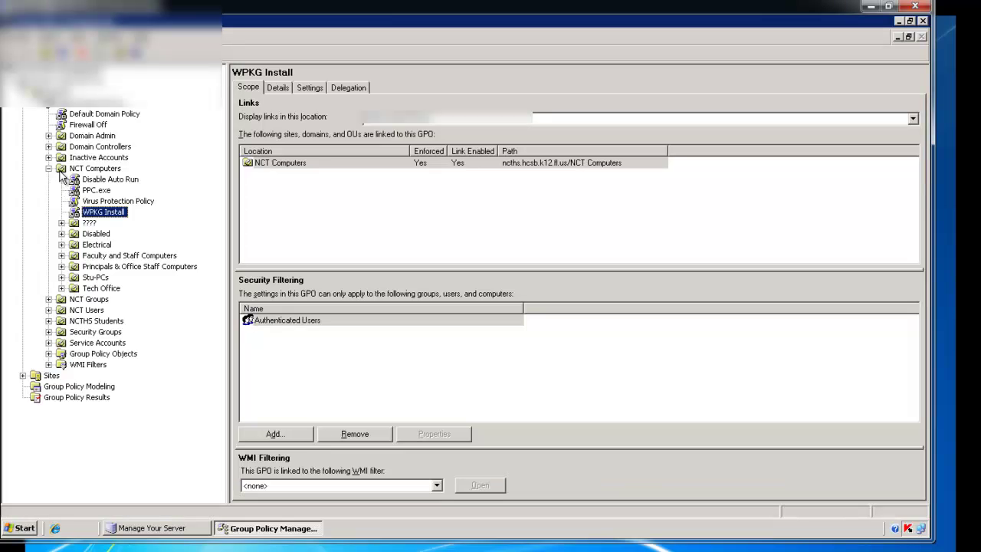
pyautogui.rightClick(91, 215)
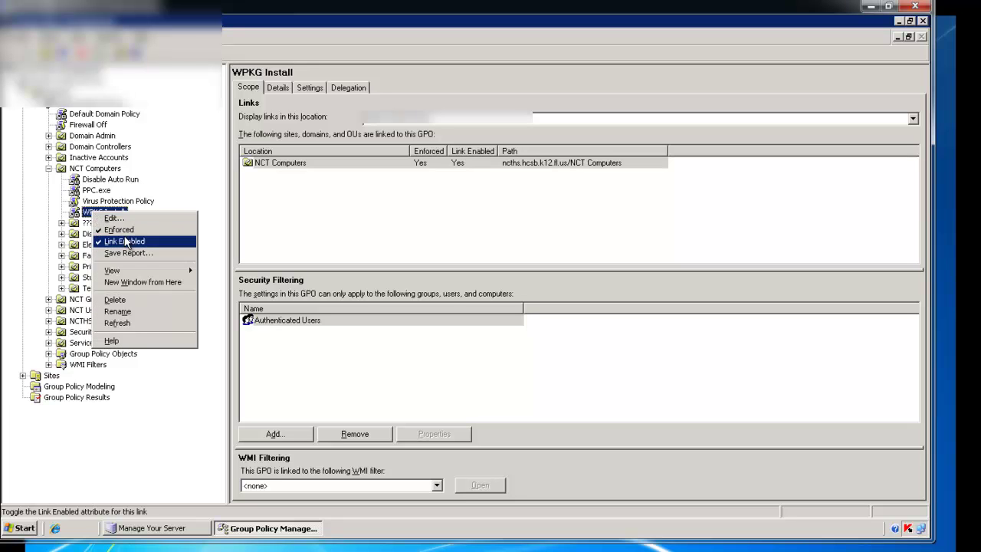
pyautogui.click(216, 49)
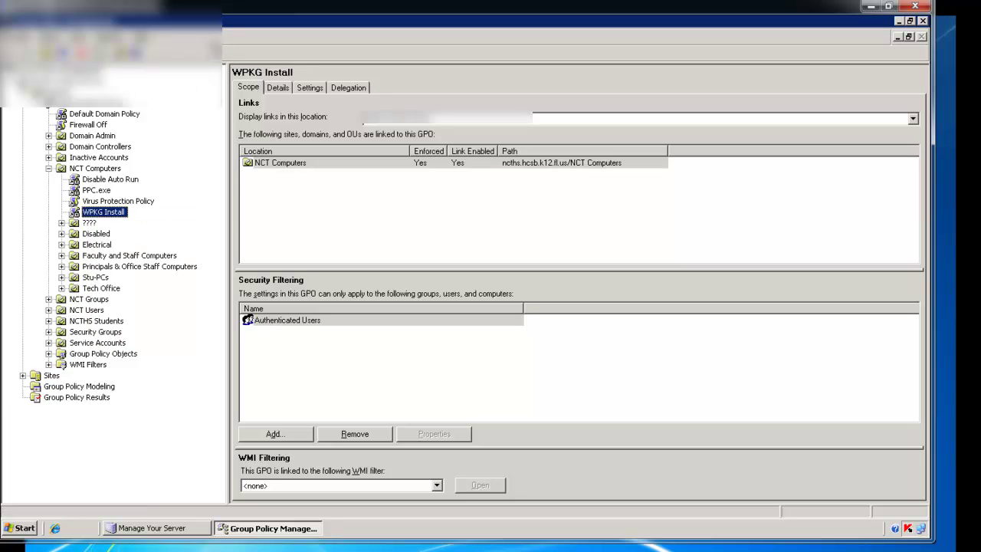
pyautogui.click(77, 169)
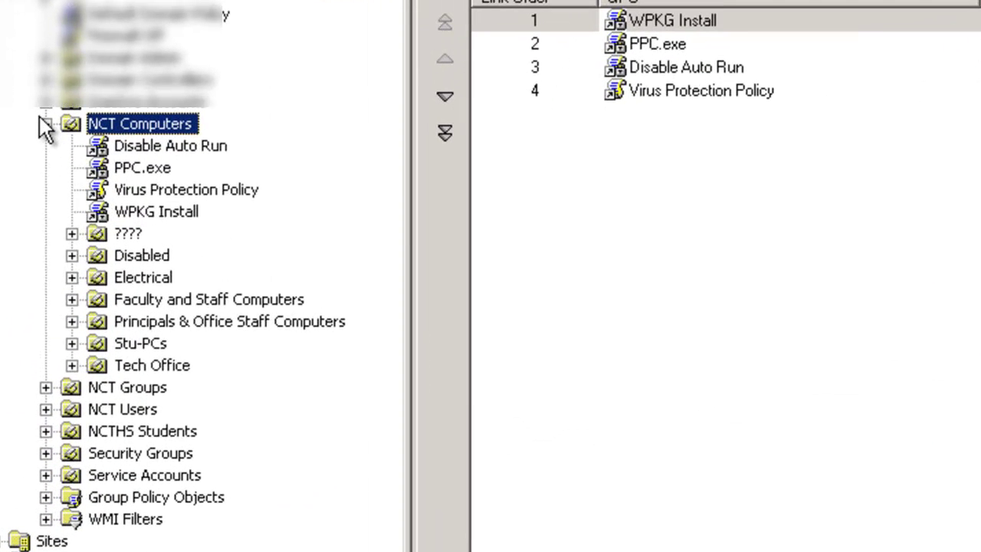
pyautogui.click(153, 212)
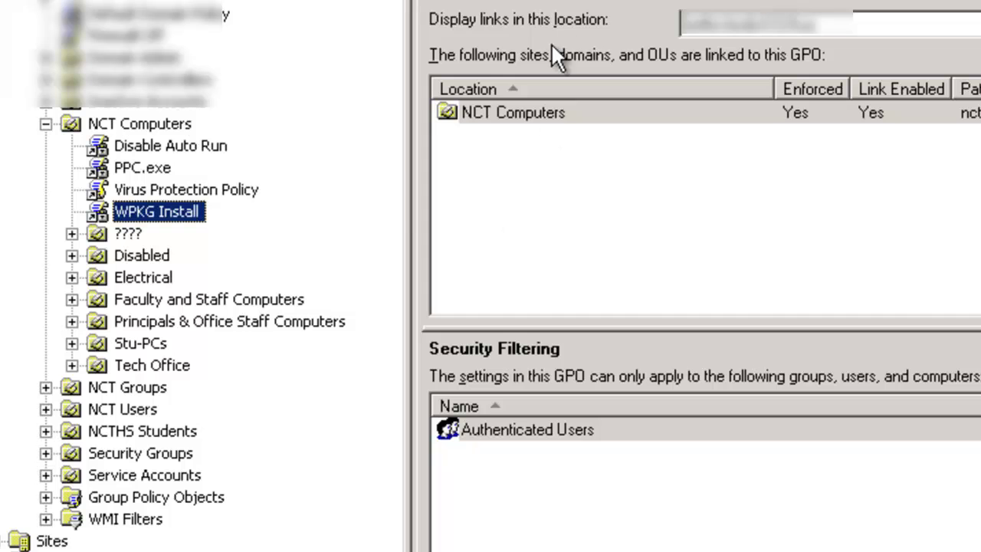
# Expand WPKG Install's full settings report and highlight the NETLOGON\wpkg-start.bat startup script path.
pyautogui.click(575, 1)
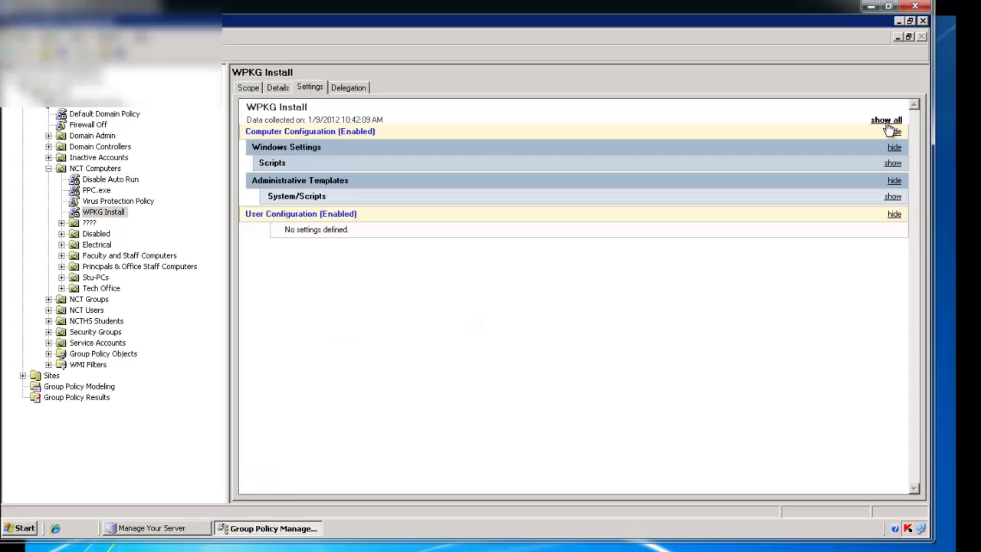
pyautogui.click(888, 120)
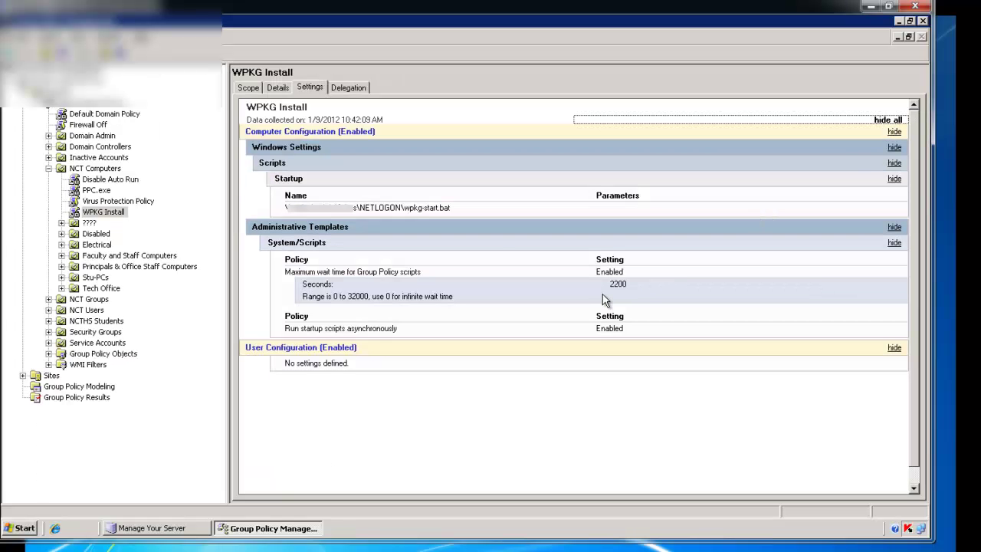
pyautogui.moveTo(490, 210); pyautogui.dragTo(428, 206)
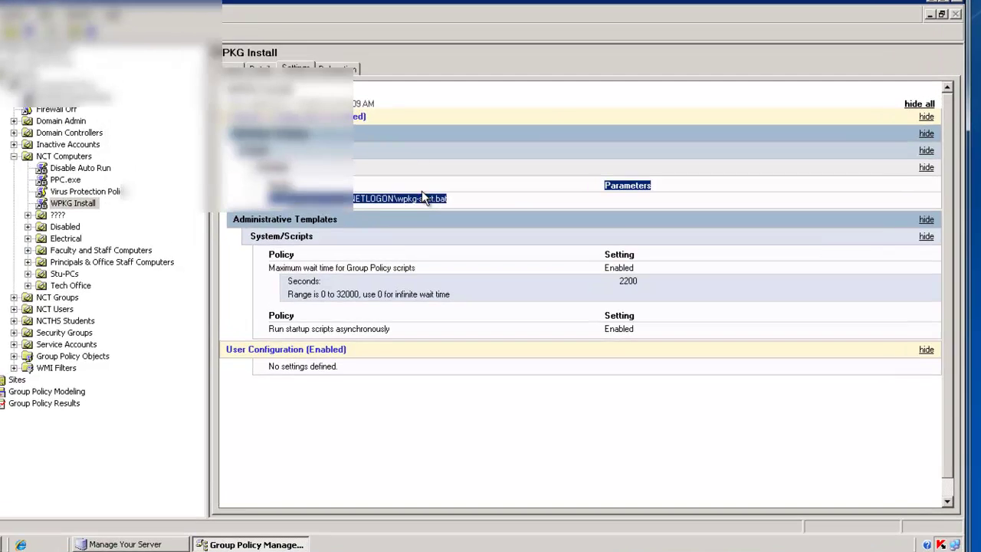
pyautogui.click(354, 196)
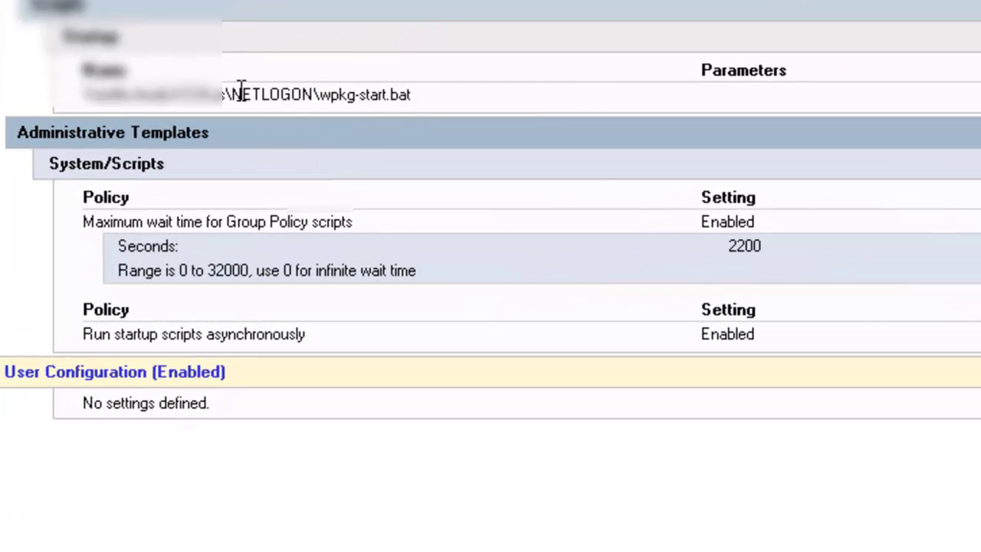
pyautogui.tripleClick(330, 92)
pyautogui.click(423, 91)
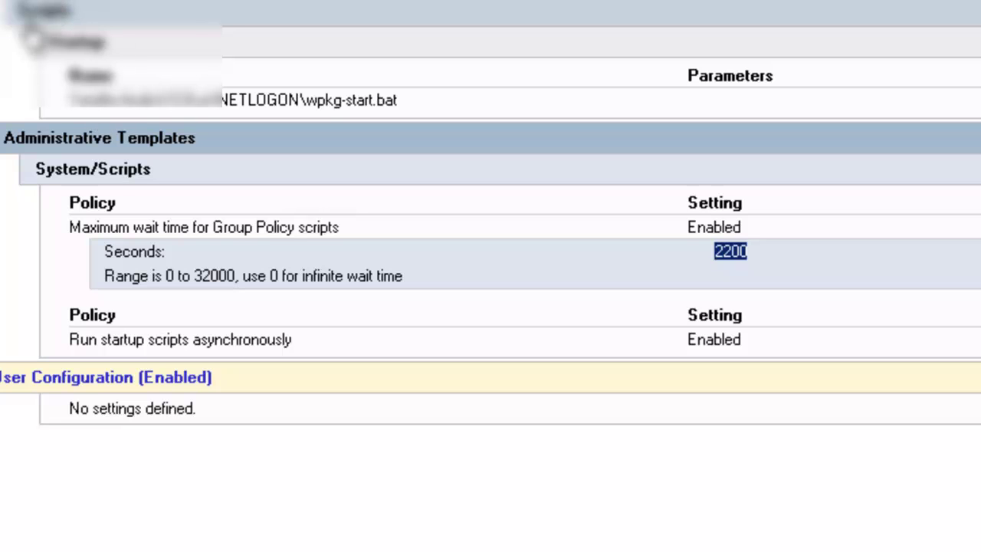
pyautogui.moveTo(457, 101); pyautogui.dragTo(72, 109)
pyautogui.click(443, 96)
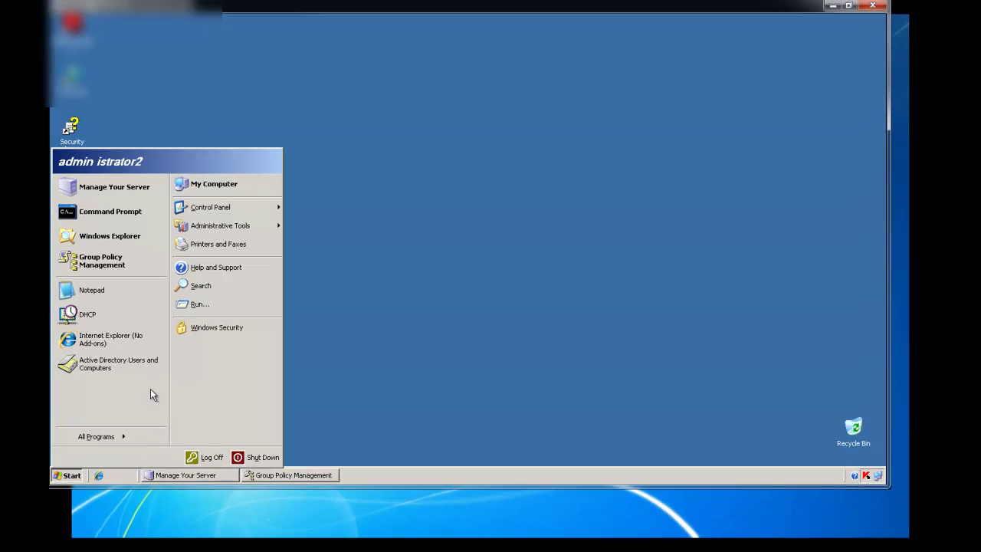
# Use the Run prompt to open the \\ncths\netlogon share listing the WPKG folder.
pyautogui.click(192, 302)
pyautogui.write('gpupdate')
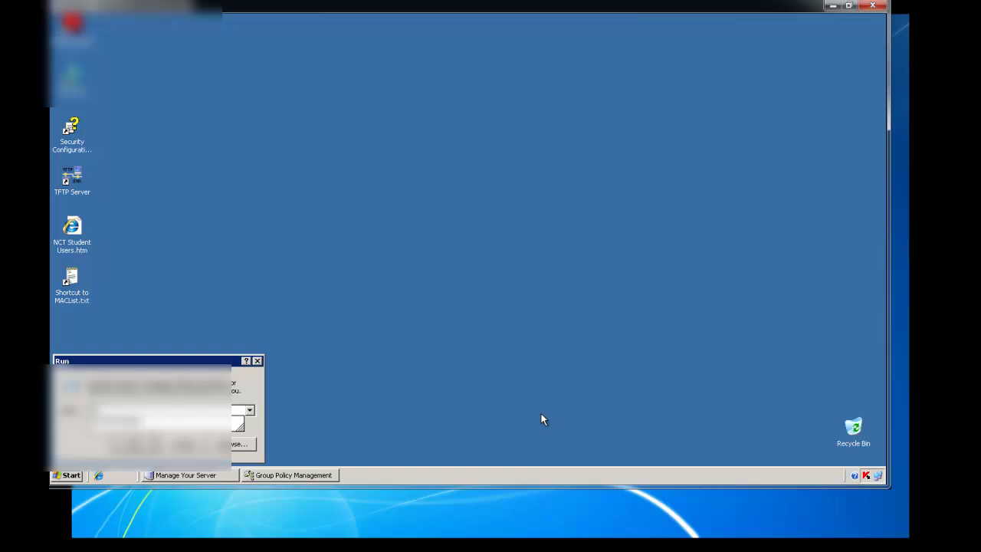
pyautogui.press('Return')
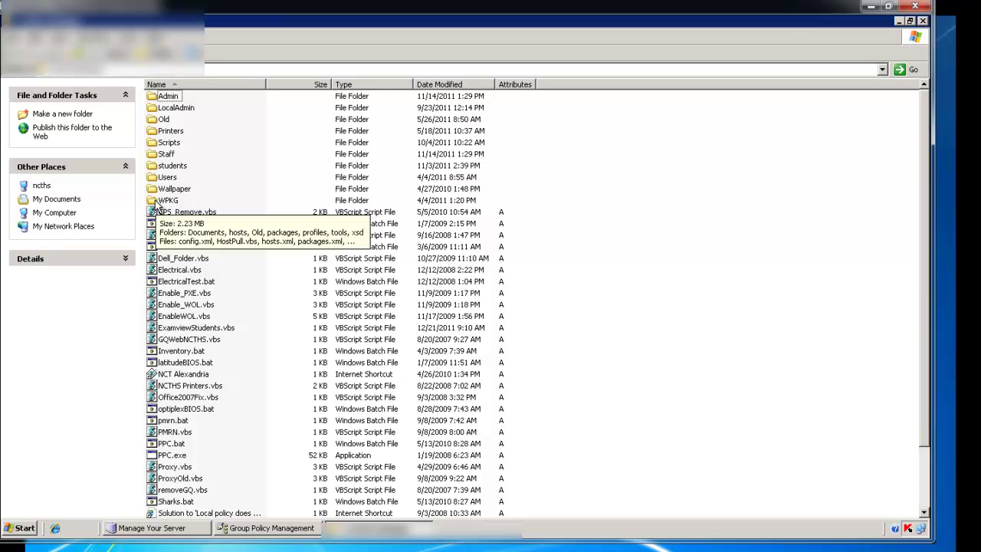
# Check the WPKG folder's properties (2.23 MB, 108 files, 10 folders), then close them.
pyautogui.click(157, 202)
pyautogui.rightClick(157, 202)
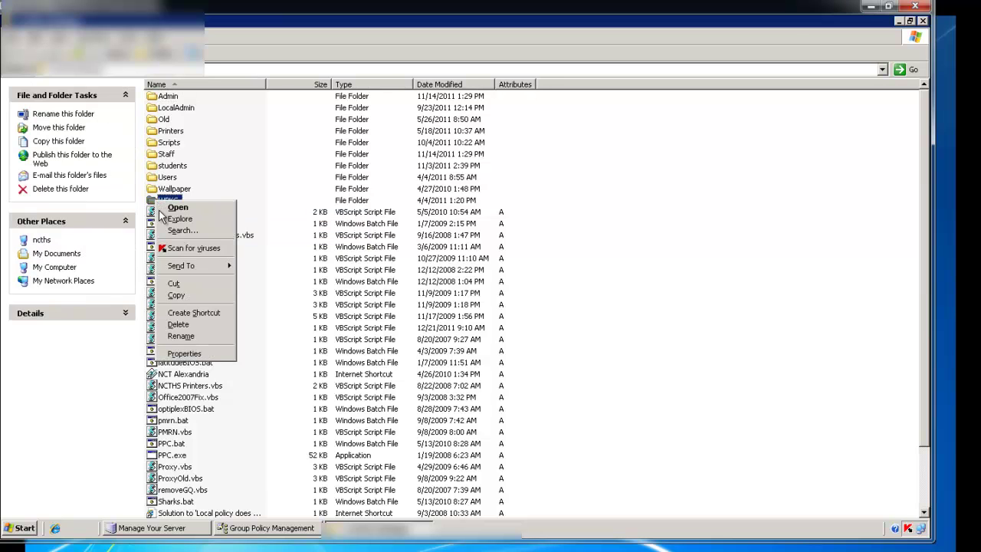
pyautogui.click(184, 354)
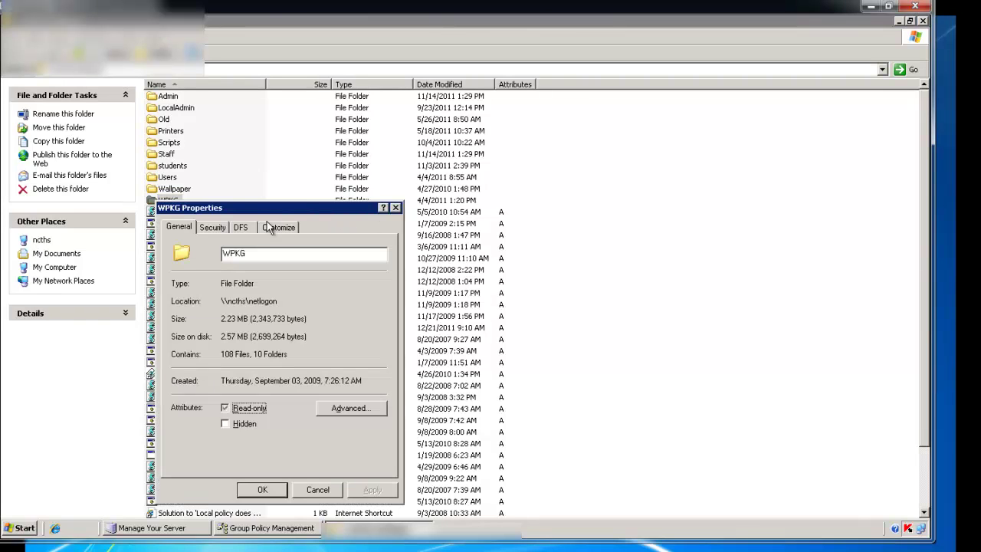
pyautogui.click(395, 208)
pyautogui.click(538, 283)
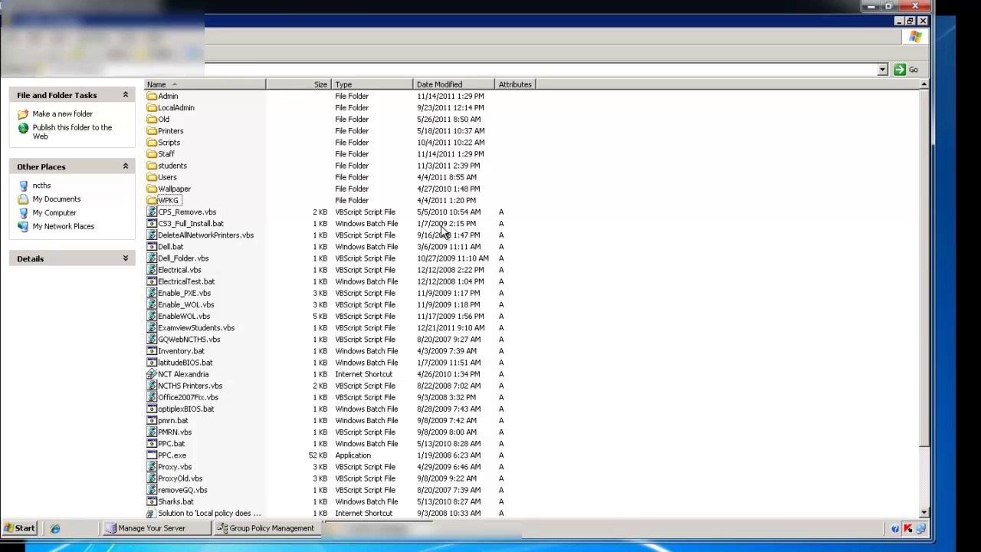
pyautogui.doubleClick(173, 204)
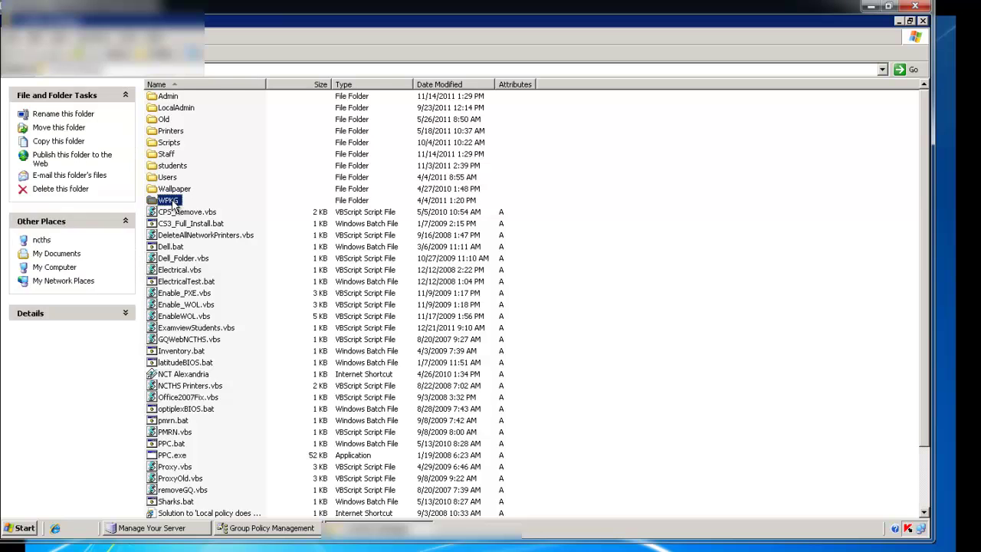
pyautogui.moveTo(352, 357); pyautogui.dragTo(245, 330)
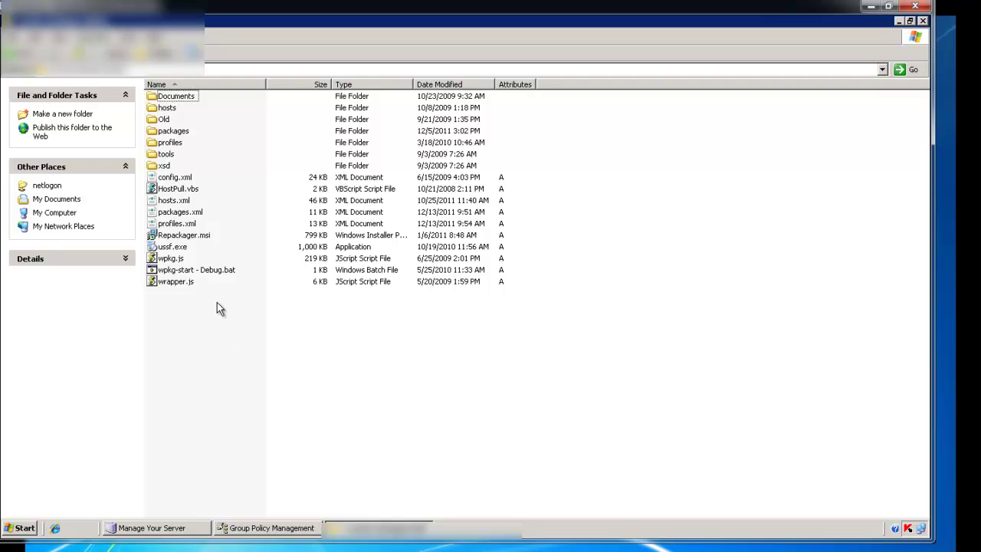
pyautogui.click(208, 271)
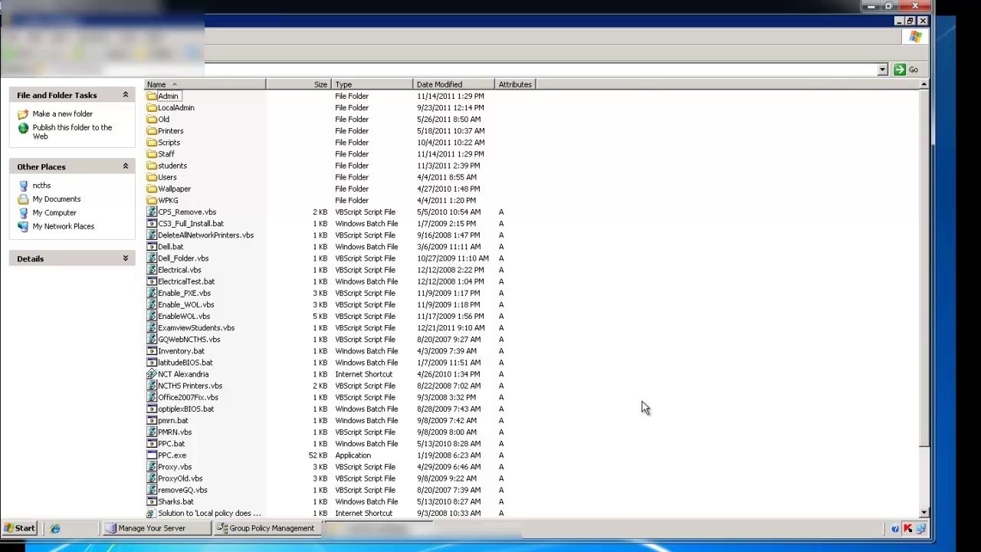
pyautogui.scroll(-2, 351, 375)
pyautogui.click(187, 503)
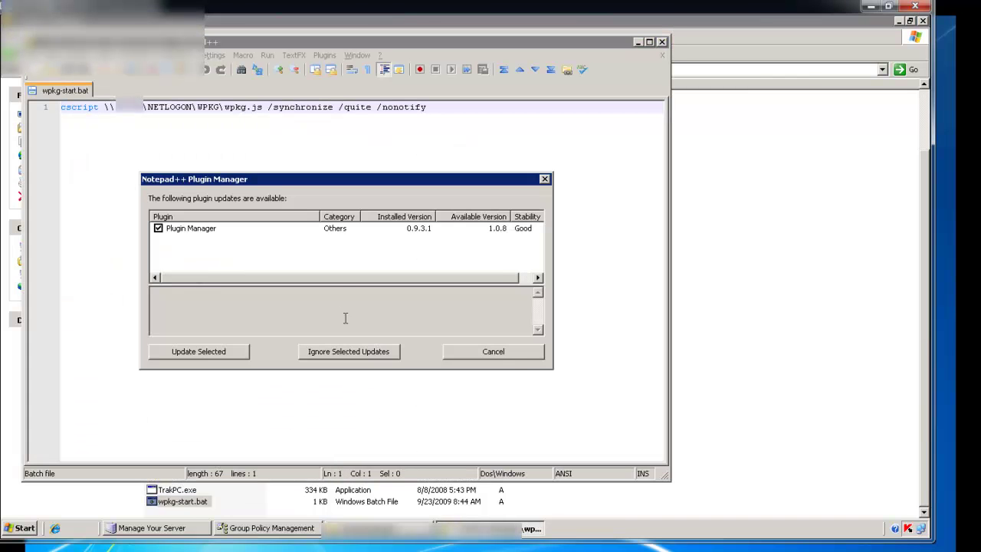
# Dismiss the plugin update prompt and open the WPKG folder in Explorer beside Notepad++.
pyautogui.click(492, 350)
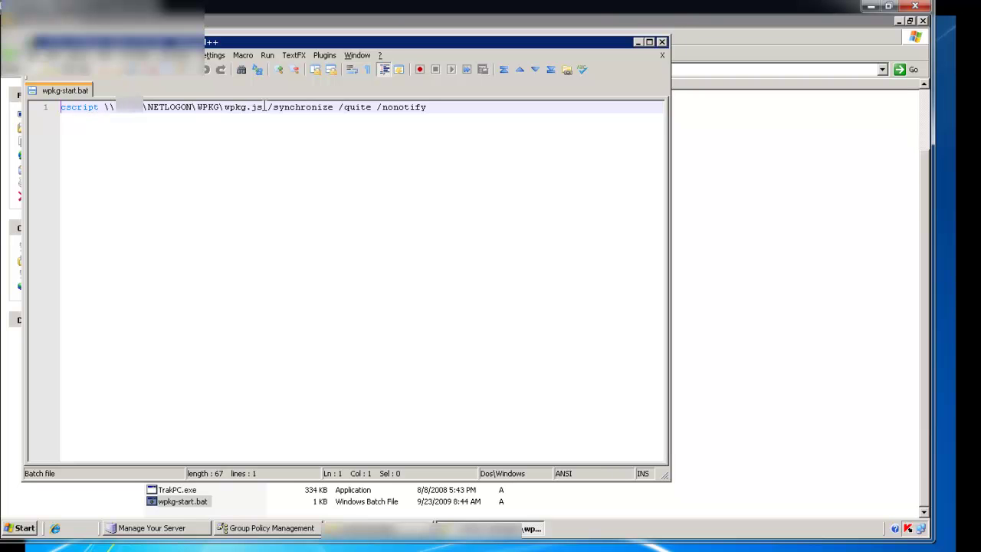
pyautogui.moveTo(264, 107); pyautogui.dragTo(221, 106)
pyautogui.moveTo(267, 44); pyautogui.dragTo(695, 117)
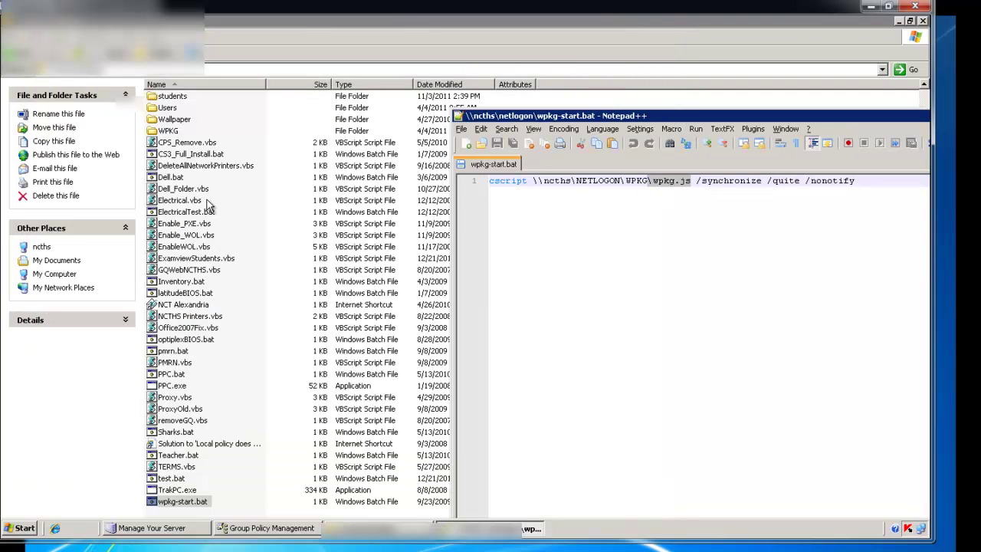
pyautogui.doubleClick(170, 131)
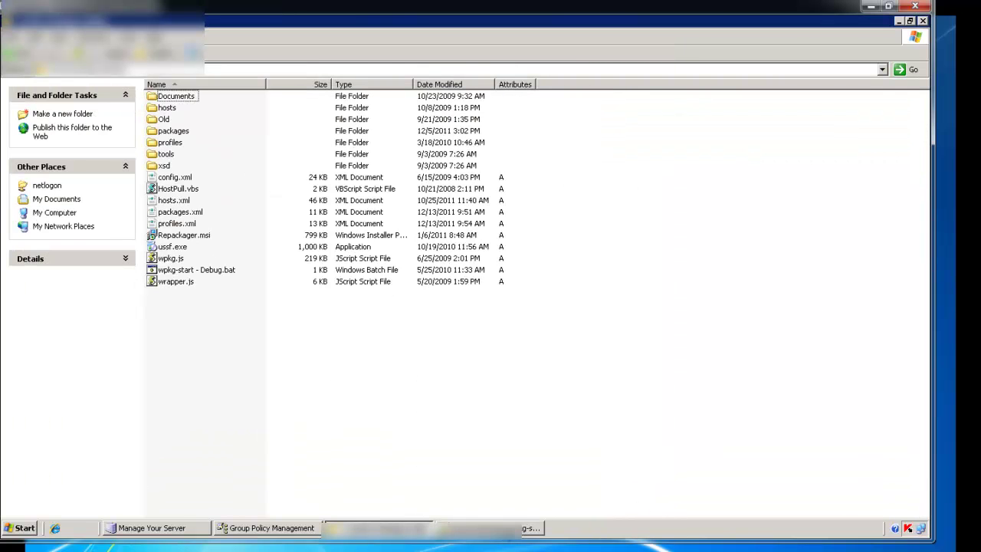
pyautogui.click(506, 528)
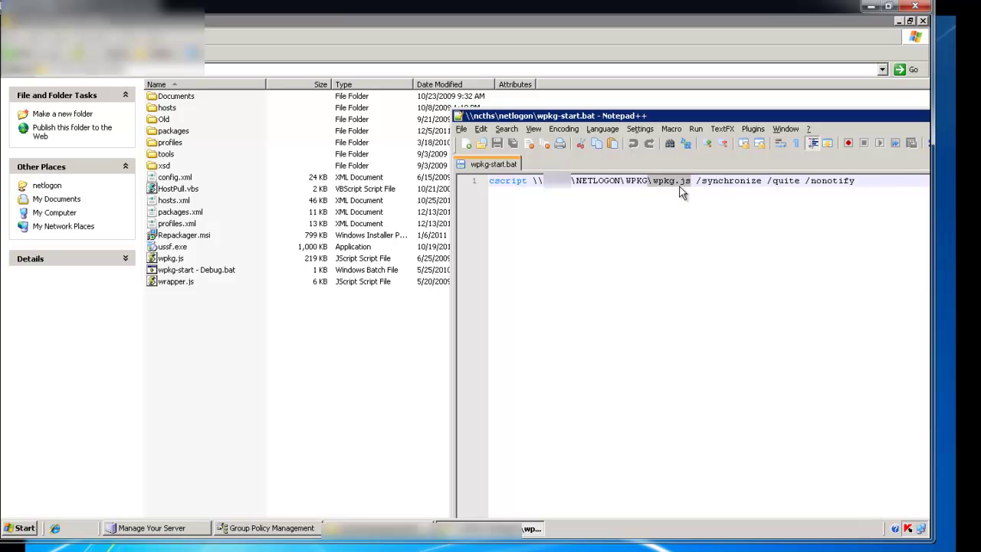
# Highlight wpkg.js, /synchronize and nonotify in the wpkg-start.bat cscript command.
pyautogui.moveTo(691, 181); pyautogui.dragTo(651, 180)
pyautogui.press('End')
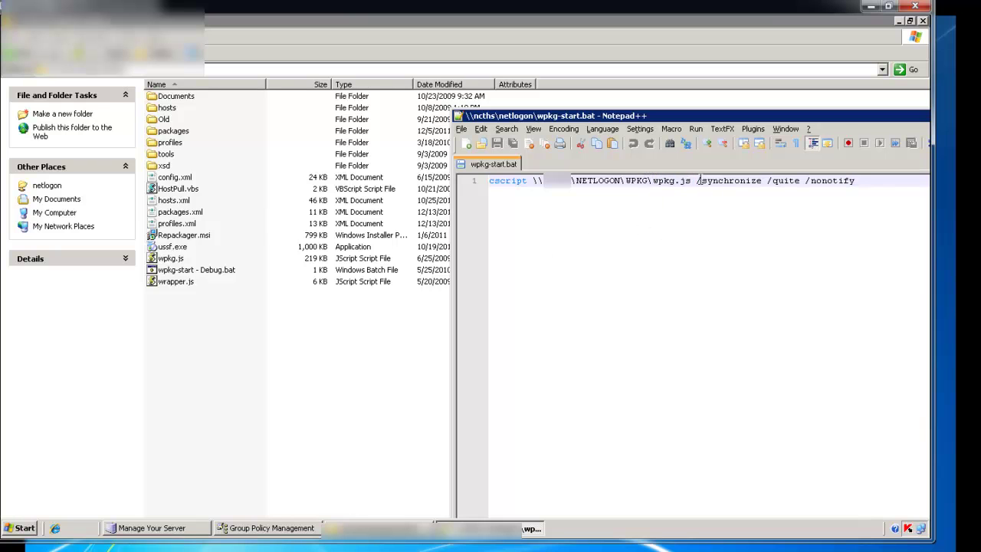
pyautogui.moveTo(698, 181); pyautogui.dragTo(802, 181)
pyautogui.click(826, 183)
pyautogui.doubleClick(826, 182)
pyautogui.press('End')
pyautogui.moveTo(789, 115); pyautogui.dragTo(688, 112)
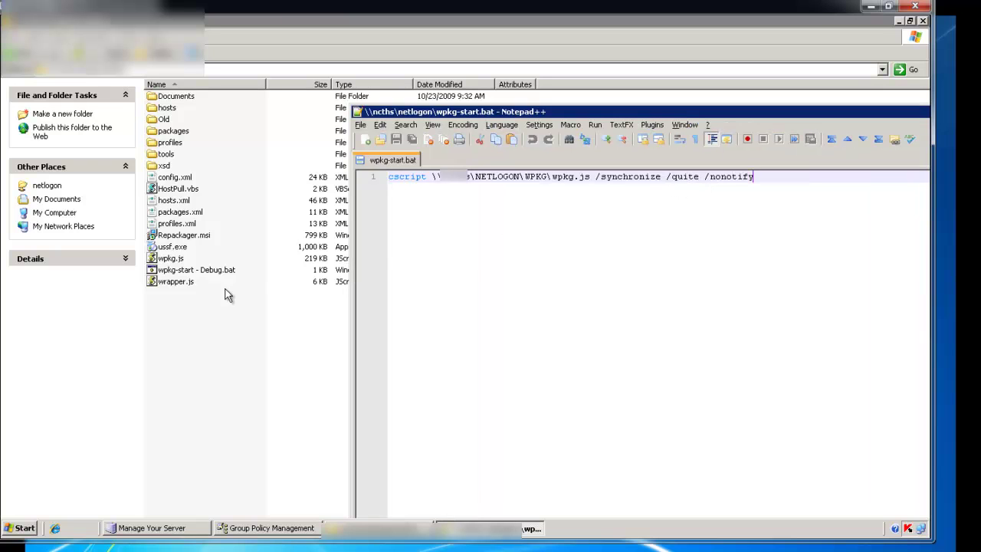
# Open wpkg-start - Debug.bat from the WPKG folder in Notepad++.
pyautogui.click(236, 342)
pyautogui.rightClick(222, 273)
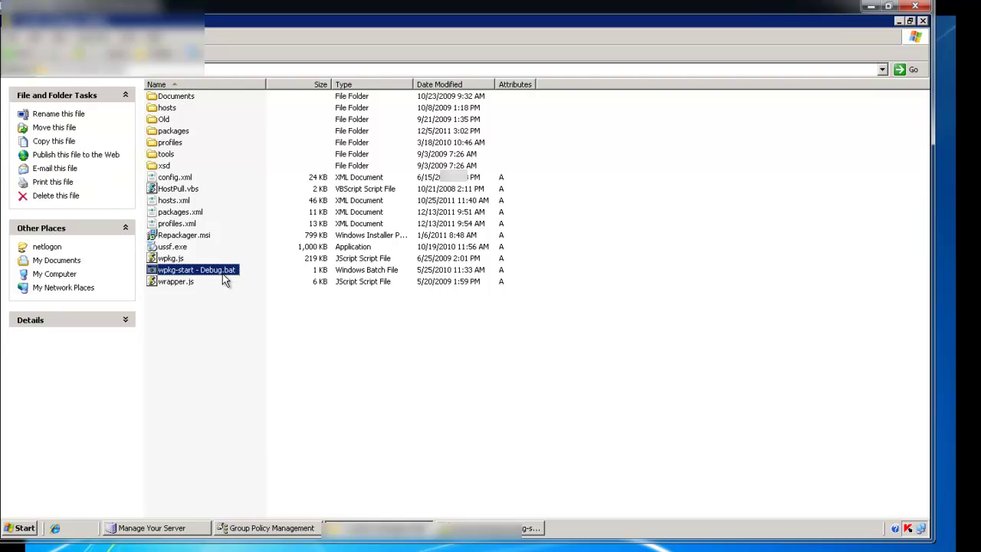
pyautogui.click(272, 342)
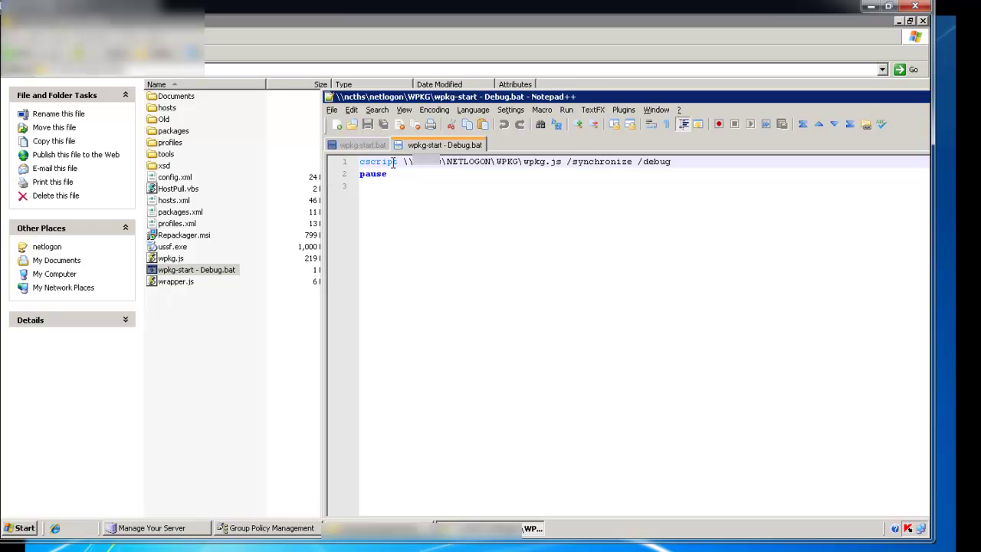
# Highlight the server name, synchronize, debug and pause words in the debug batch file.
pyautogui.doubleClick(422, 162)
pyautogui.click(469, 162)
pyautogui.moveTo(567, 162); pyautogui.dragTo(524, 161)
pyautogui.doubleClick(601, 161)
pyautogui.doubleClick(662, 163)
pyautogui.click(637, 192)
pyautogui.click(400, 175)
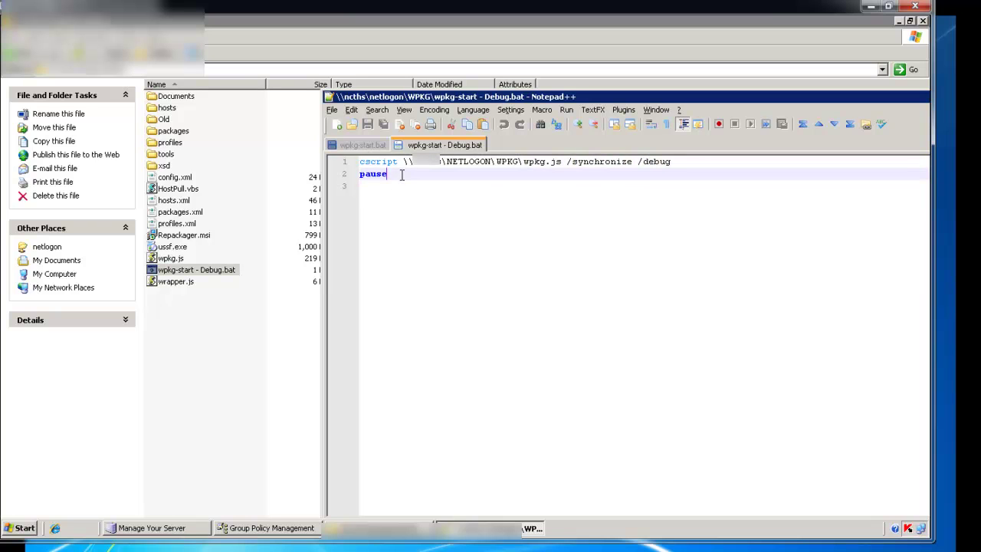
pyautogui.doubleClick(362, 174)
pyautogui.moveTo(605, 98); pyautogui.dragTo(370, 140)
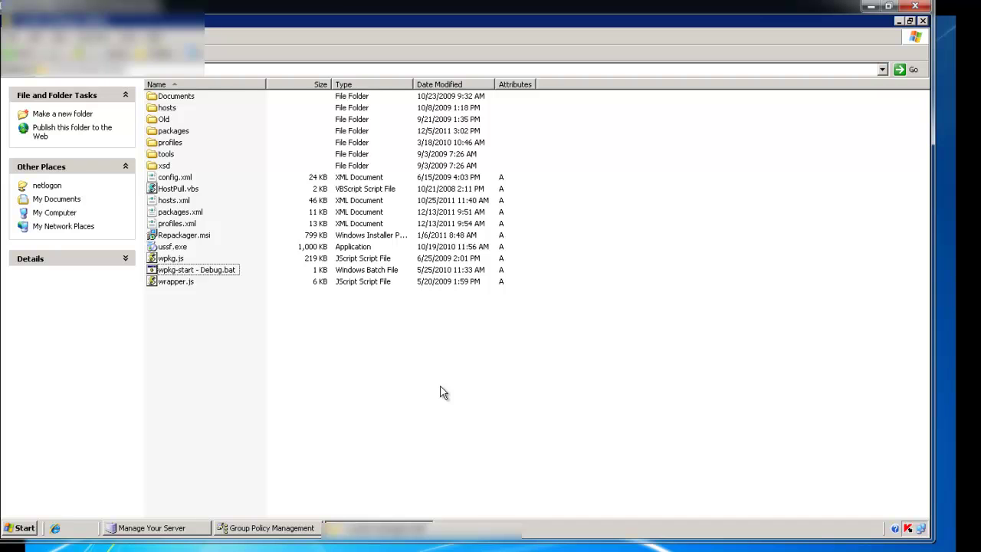
# Open HostPull.vbs in Notepad++ and maximize the editor window.
pyautogui.click(183, 191)
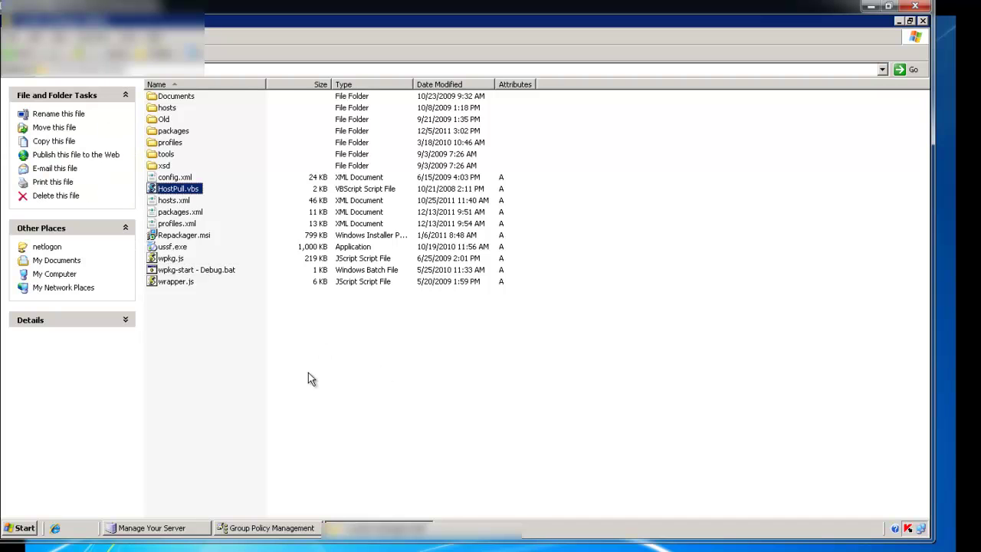
pyautogui.click(329, 414)
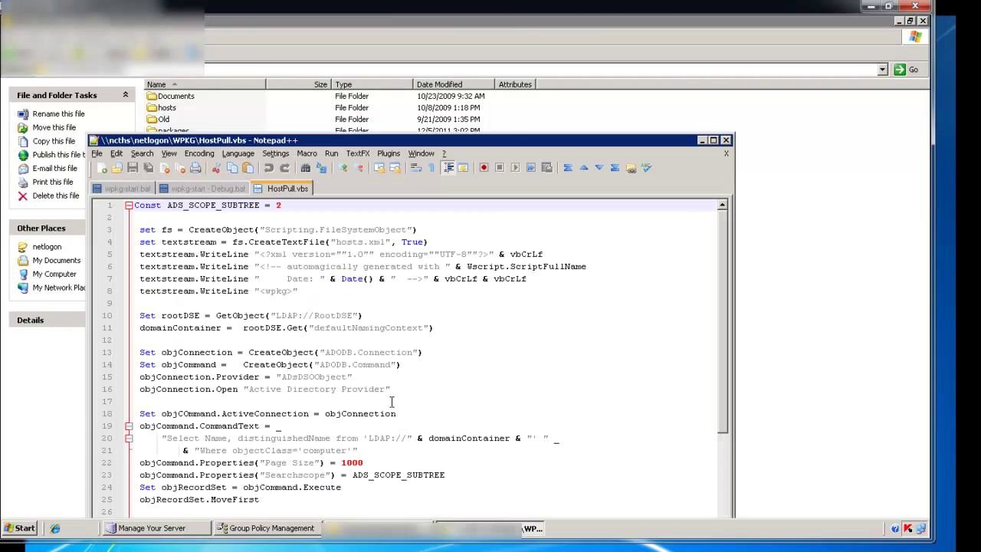
pyautogui.doubleClick(510, 140)
# Scroll through HostPull.vbs, the Active Directory computer query script that writes hosts.xml.
pyautogui.click(419, 404)
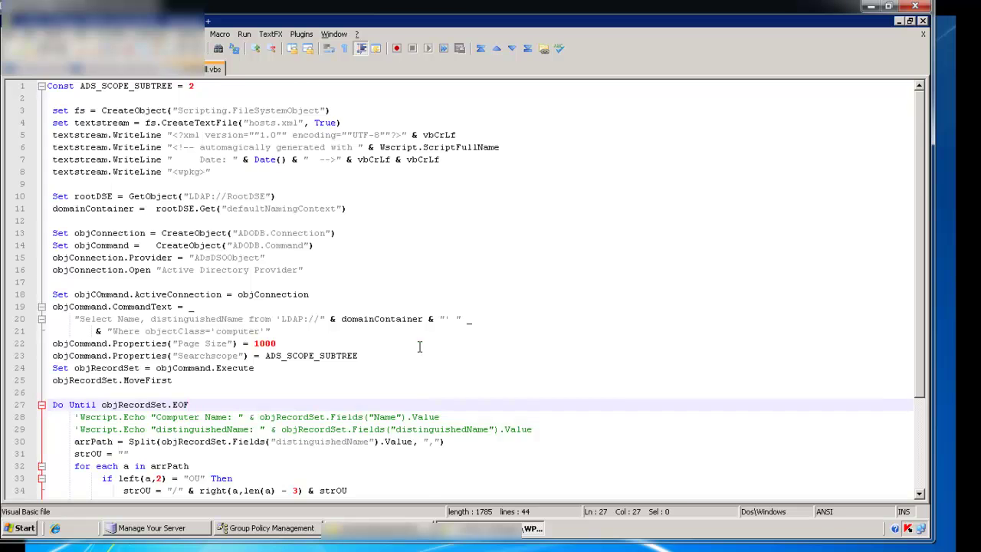
pyautogui.scroll(-3, 419, 346)
pyautogui.scroll(3, 419, 346)
pyautogui.click(426, 331)
pyautogui.scroll(-3, 409, 313)
pyautogui.scroll(3, 375, 280)
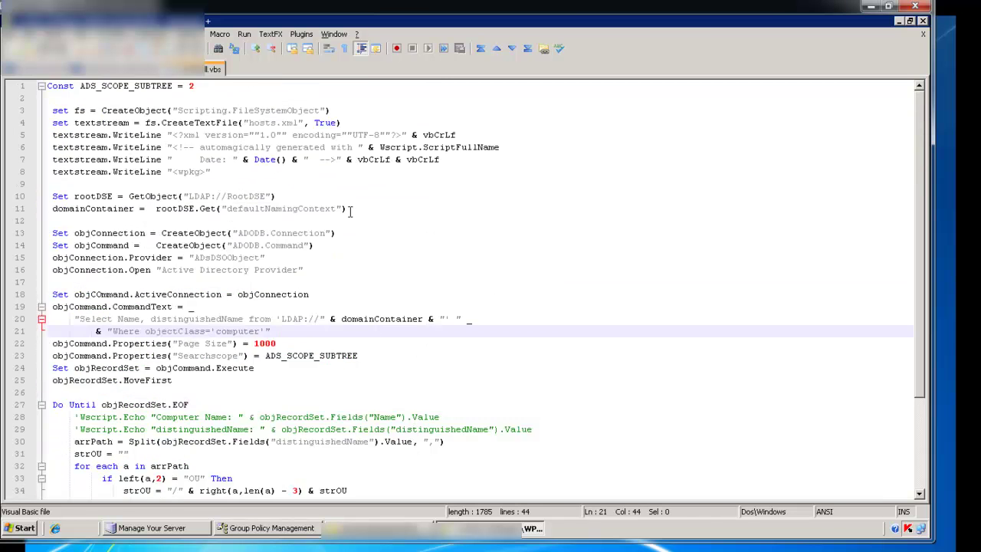